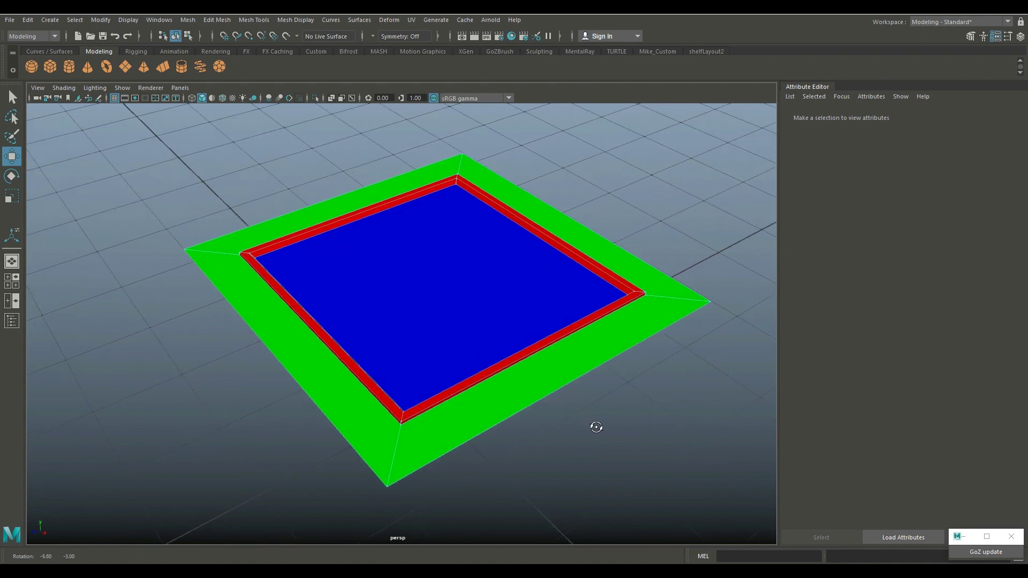
Step: Select the whole framed panel and review its Glass, Rubber and Steel1 materials
scroll(594, 429, down, 5)
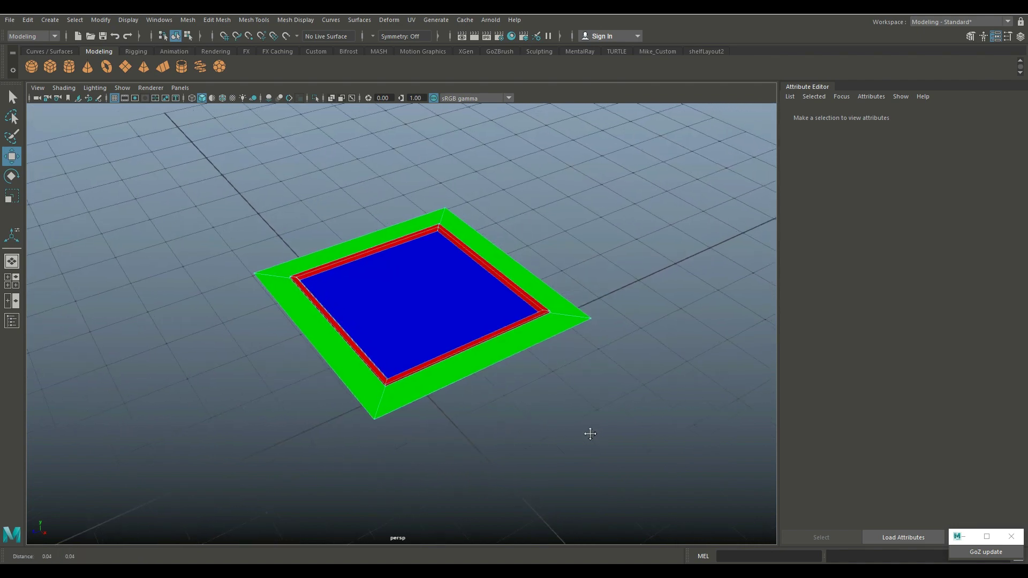
mouse_move(590, 433)
alt+middle_down()
mouse_move(580, 432)
mouse_move(595, 435)
alt+middle_up()
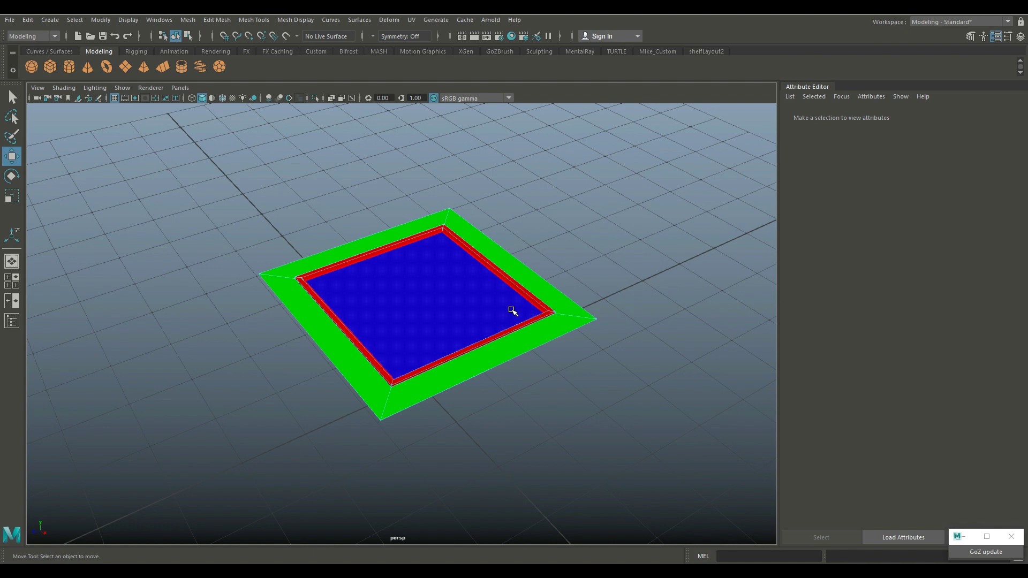
right_drag(507, 250, 550, 233)
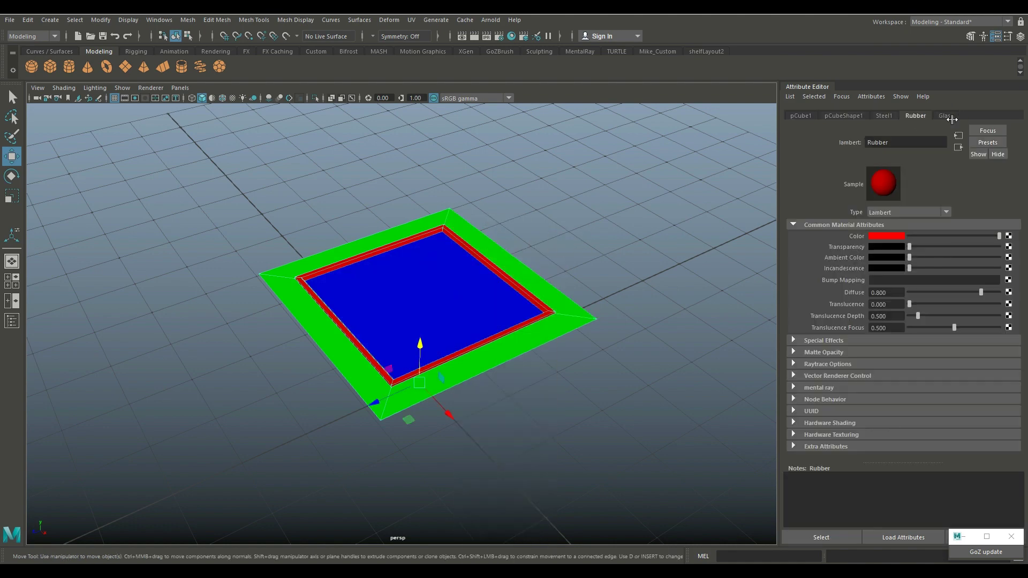
click(945, 115)
click(914, 116)
click(889, 116)
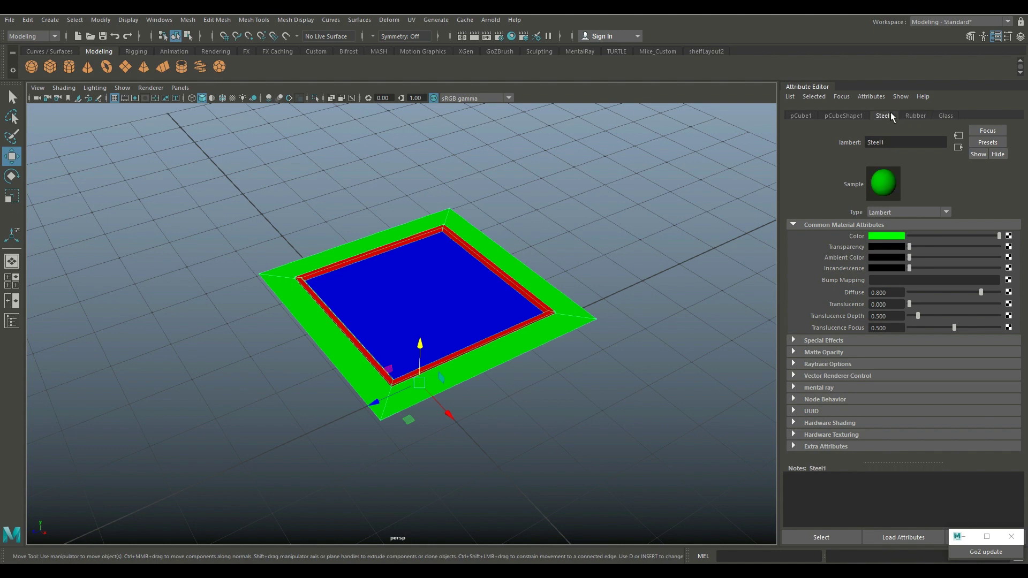
Step: Export the selected panel as an FBX file named GlasstestB to the desktop
click(8, 23)
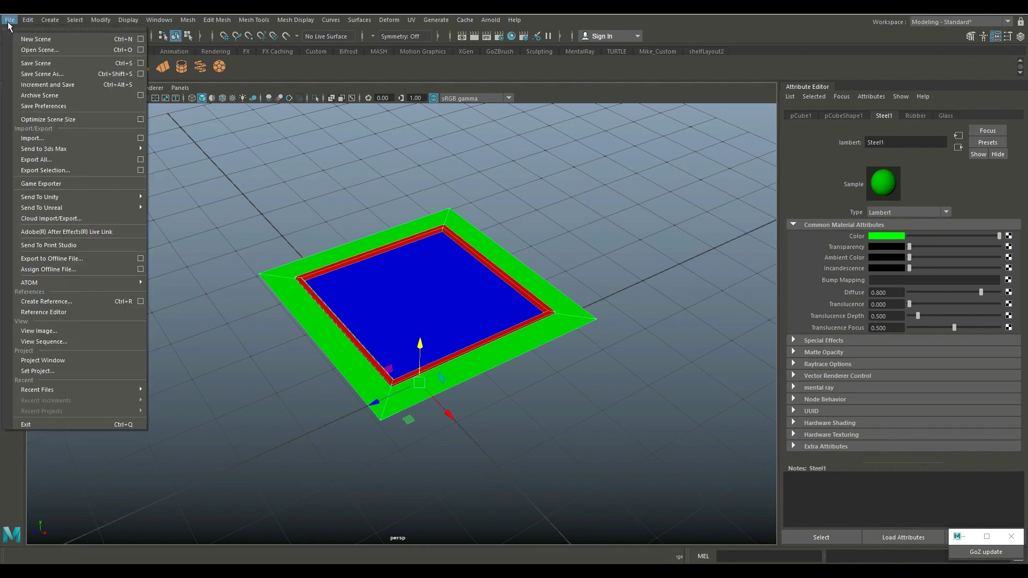
click(85, 174)
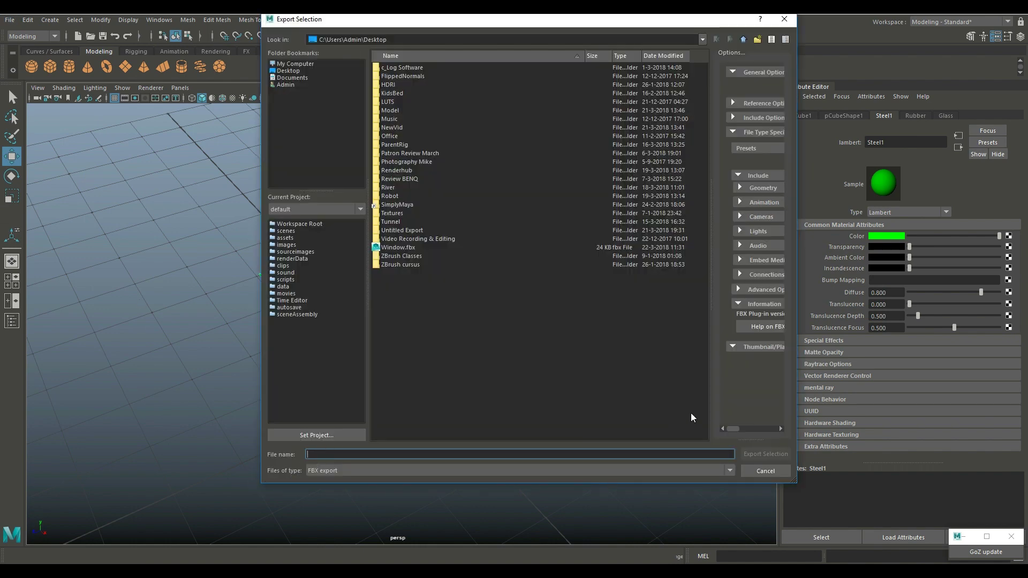
text(Glasstest)
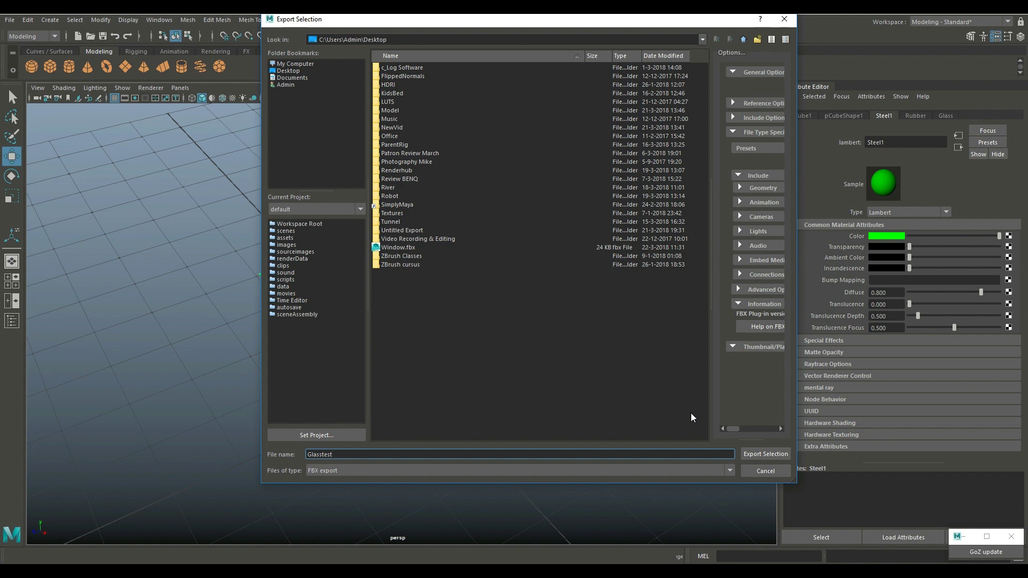
text(BX)
click(759, 453)
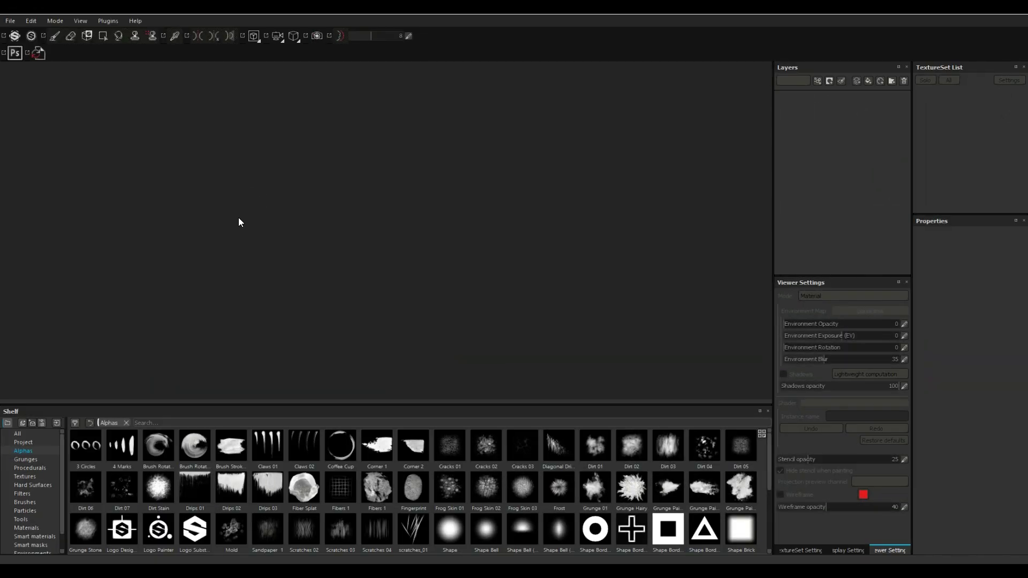
Step: Create a new project from the GlasstestBX.fbx mesh with 2048 document resolution
click(10, 21)
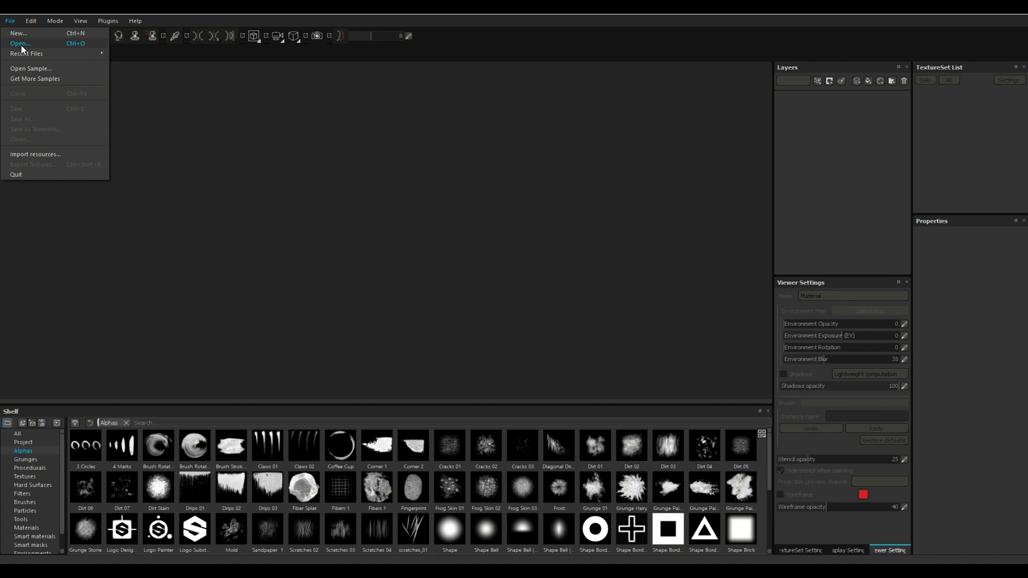
click(26, 34)
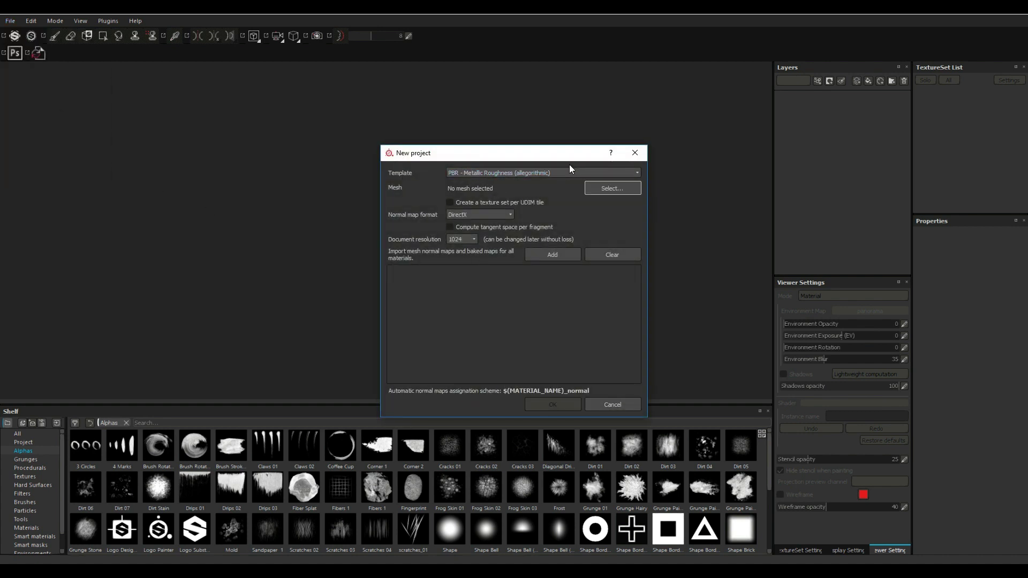
click(625, 189)
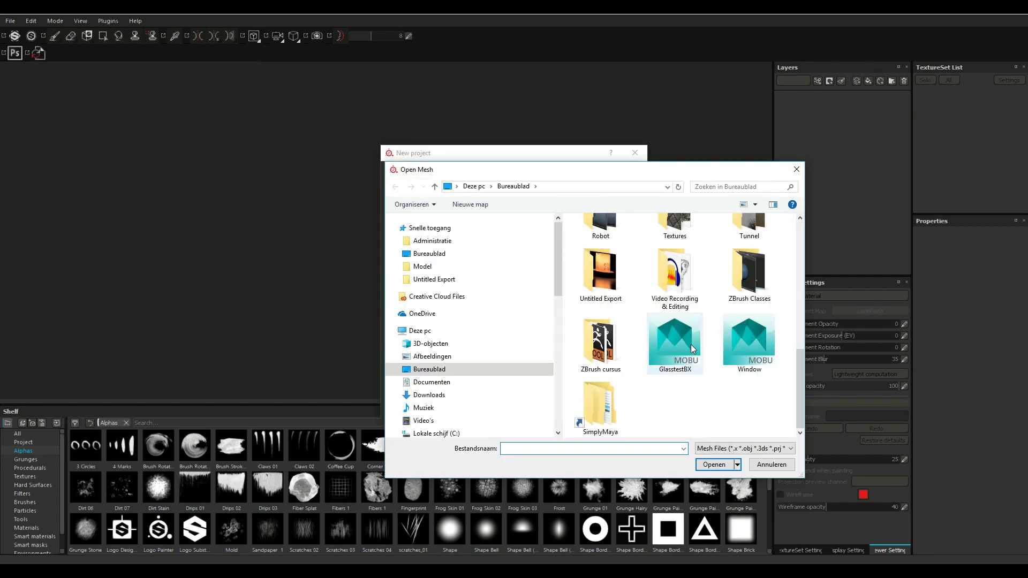
click(679, 344)
click(714, 465)
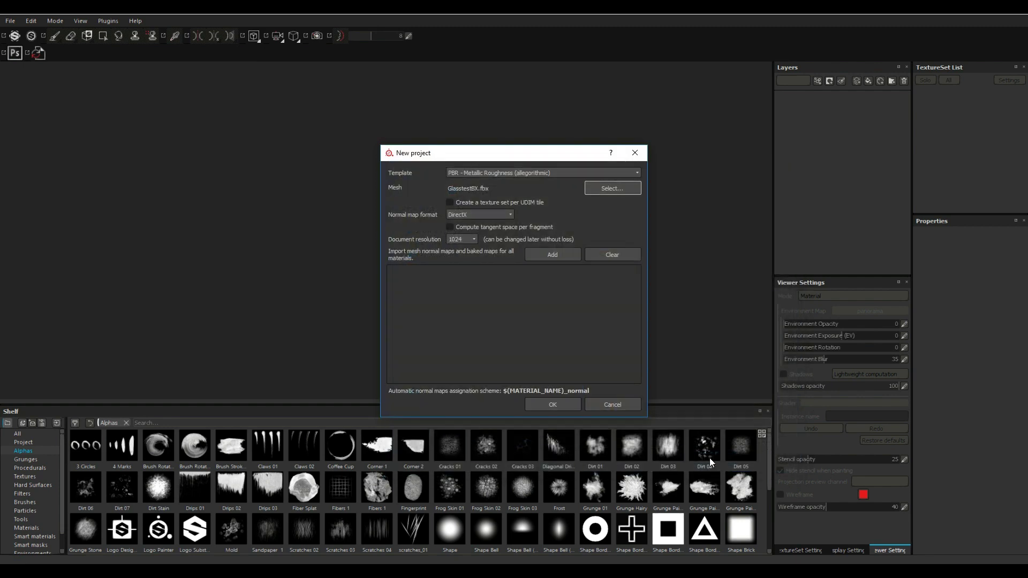
click(458, 241)
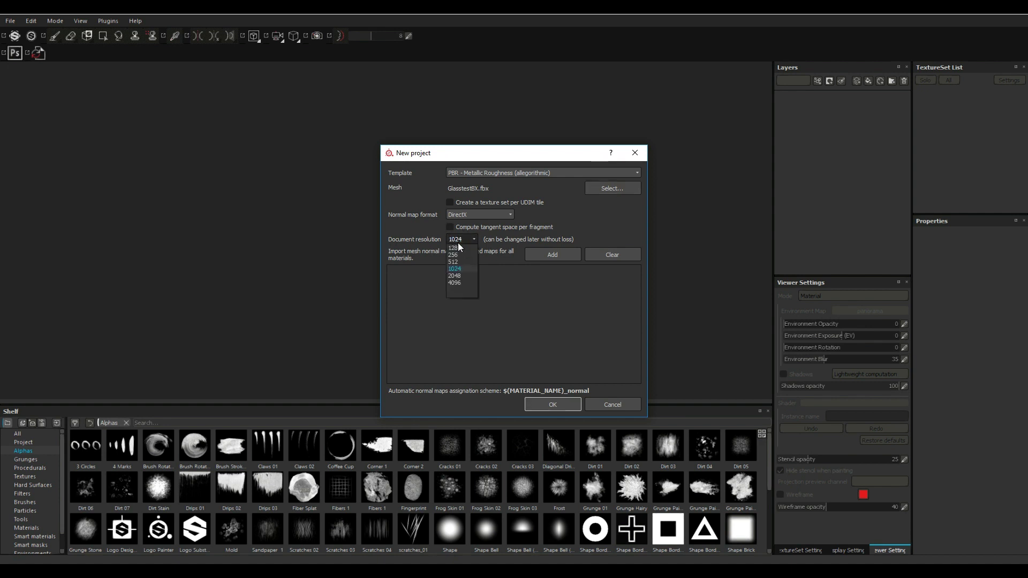
click(455, 276)
click(552, 404)
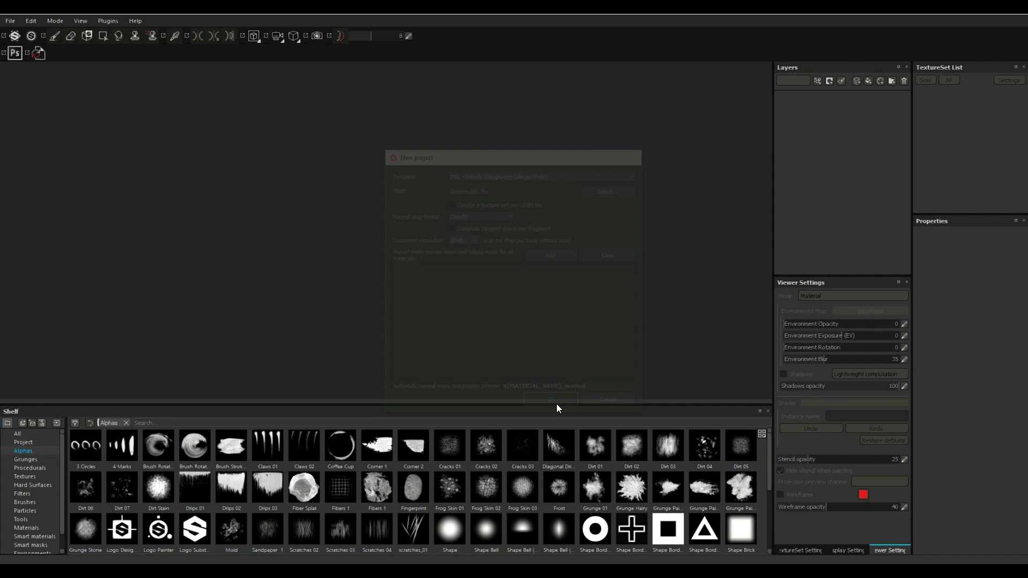
alt+drag(460, 288, 516, 307)
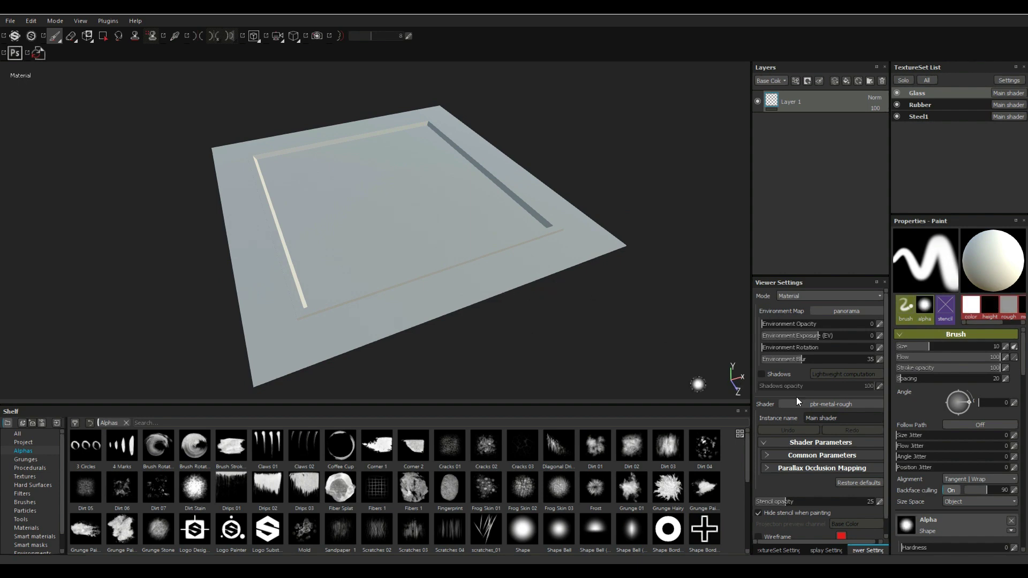
Step: Bake all texture sets at 2048 output size with the ID map unchecked
click(778, 551)
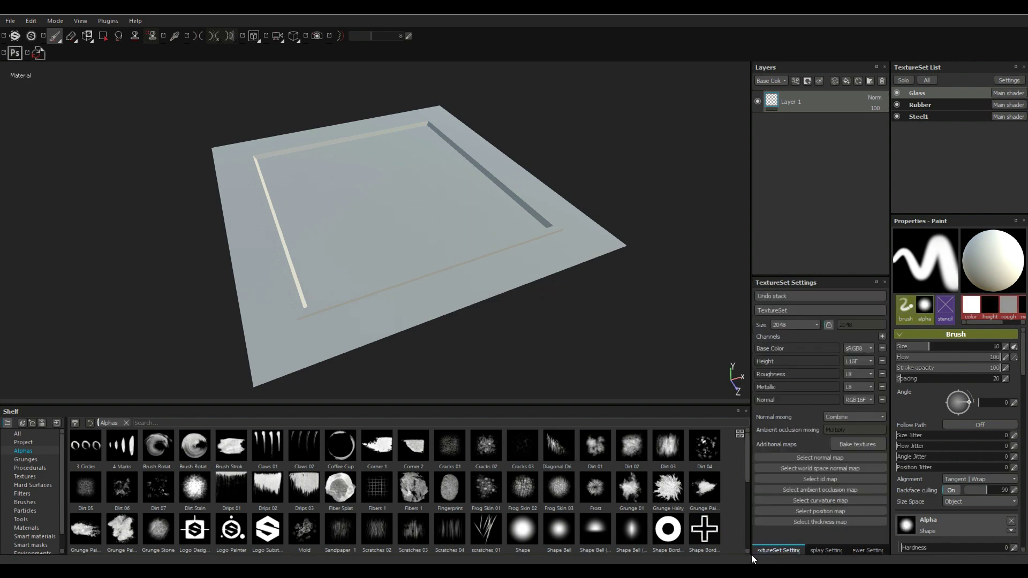
click(857, 445)
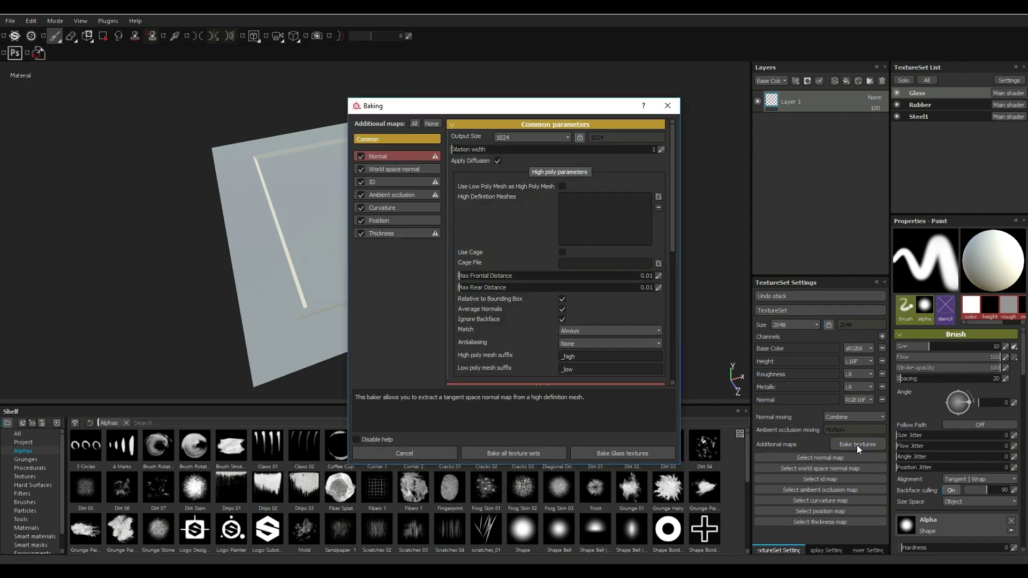
click(525, 137)
click(516, 188)
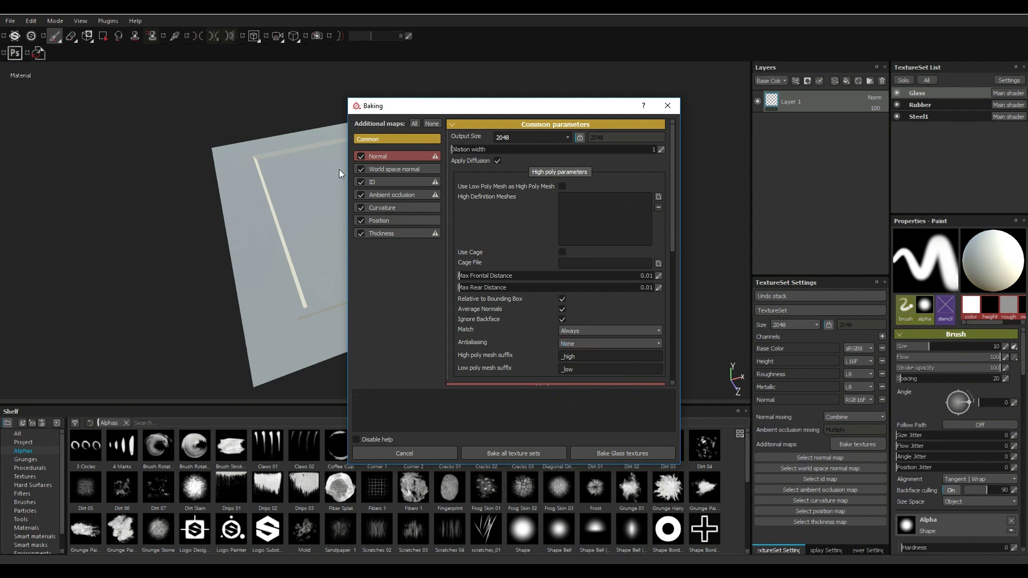
click(360, 182)
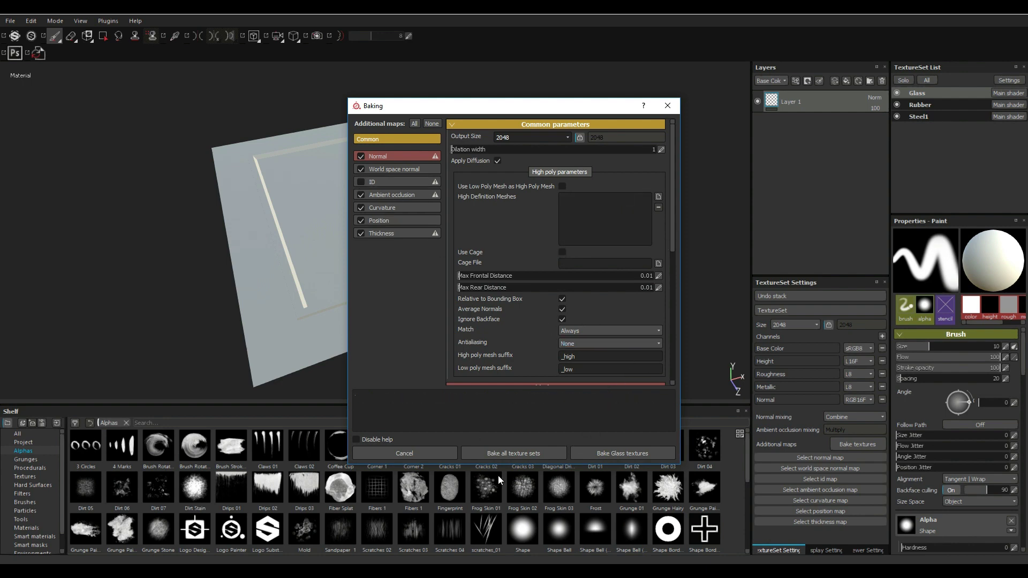
click(538, 454)
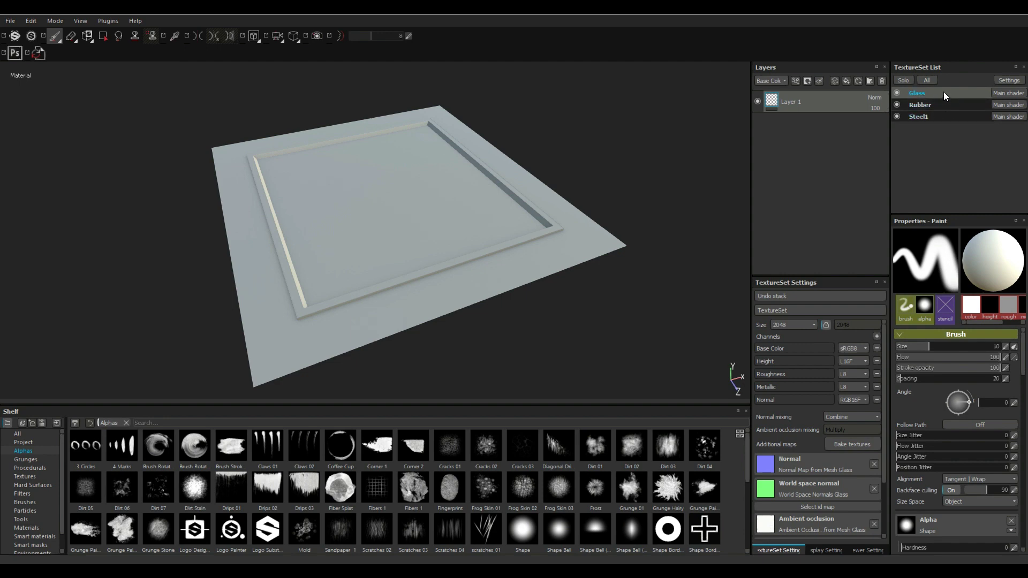
Step: Apply the Machinery smart material to the Steel1 texture set
click(919, 117)
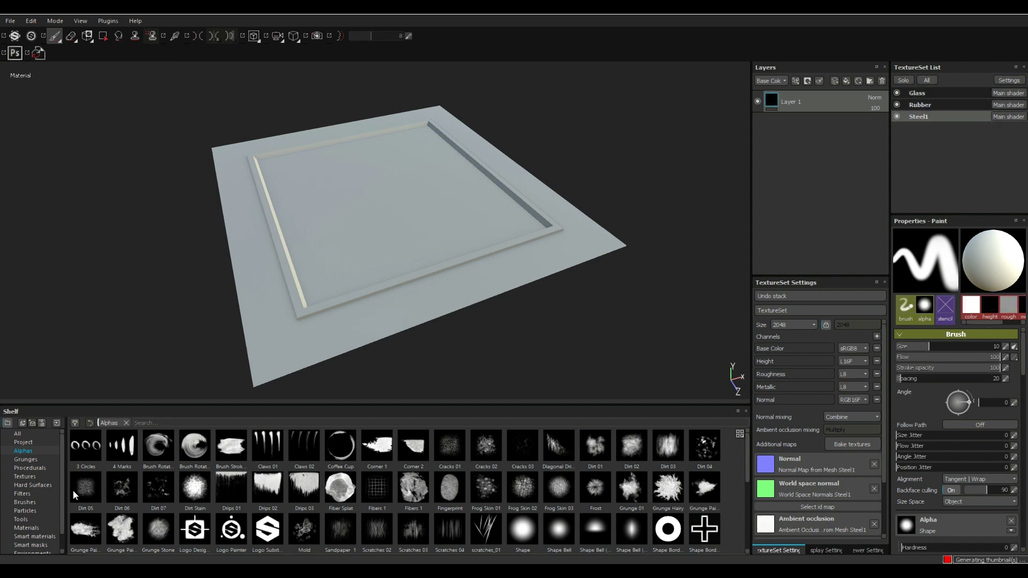
click(38, 537)
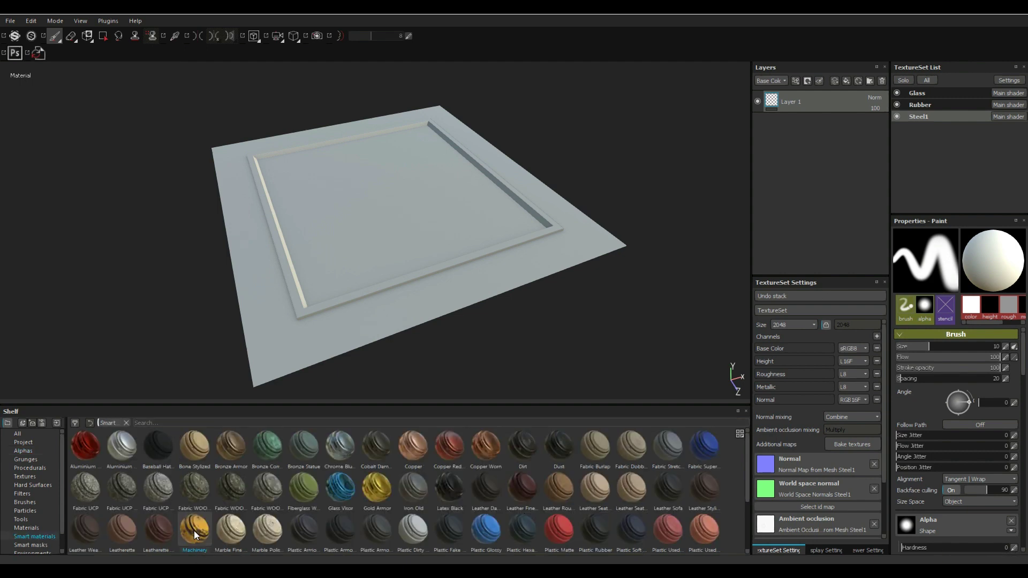
drag(194, 531, 812, 159)
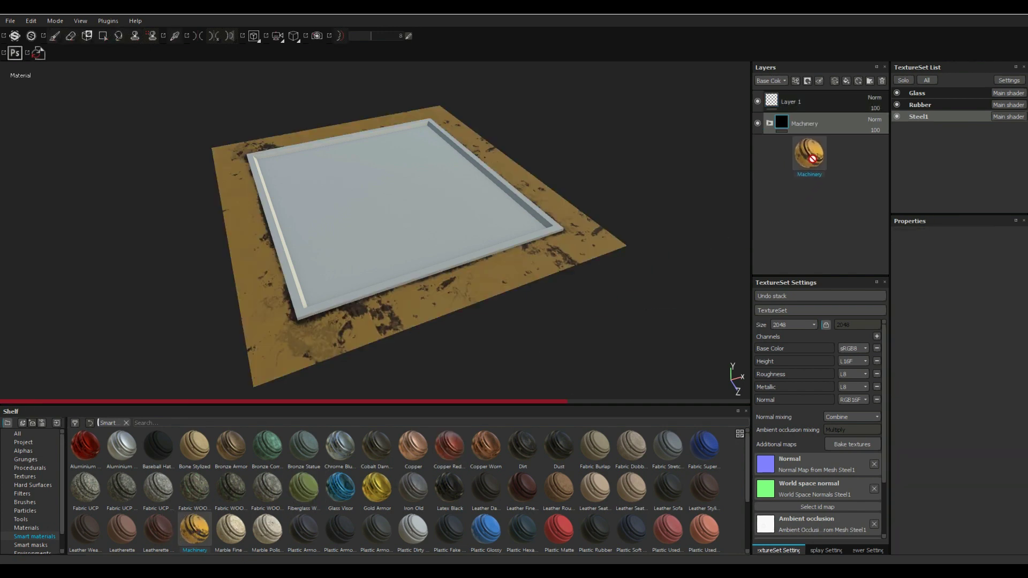
Step: Search the shelf for 'rubber' and apply Rubber Dry to the Rubber texture set
click(934, 106)
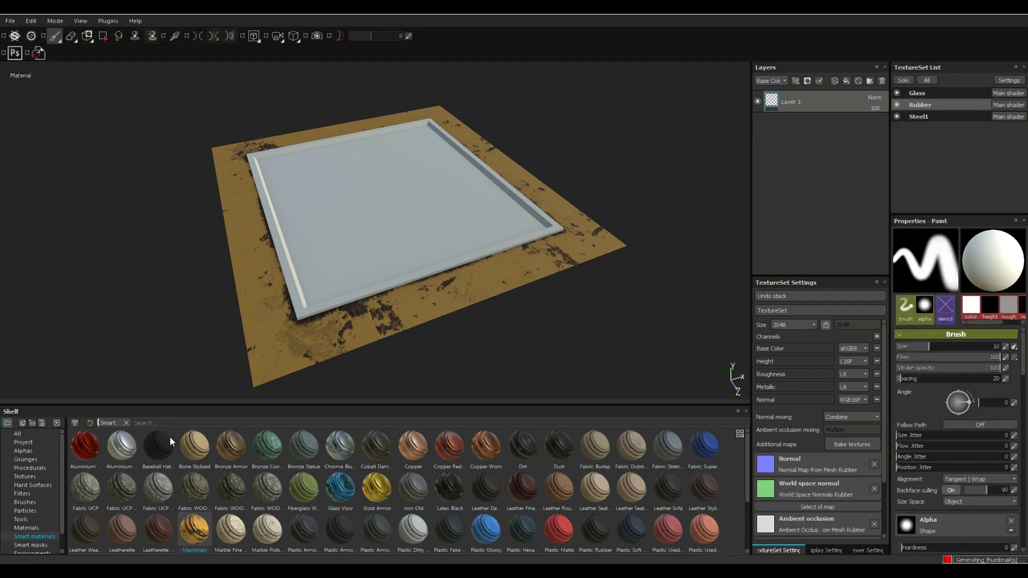
text(rubber)
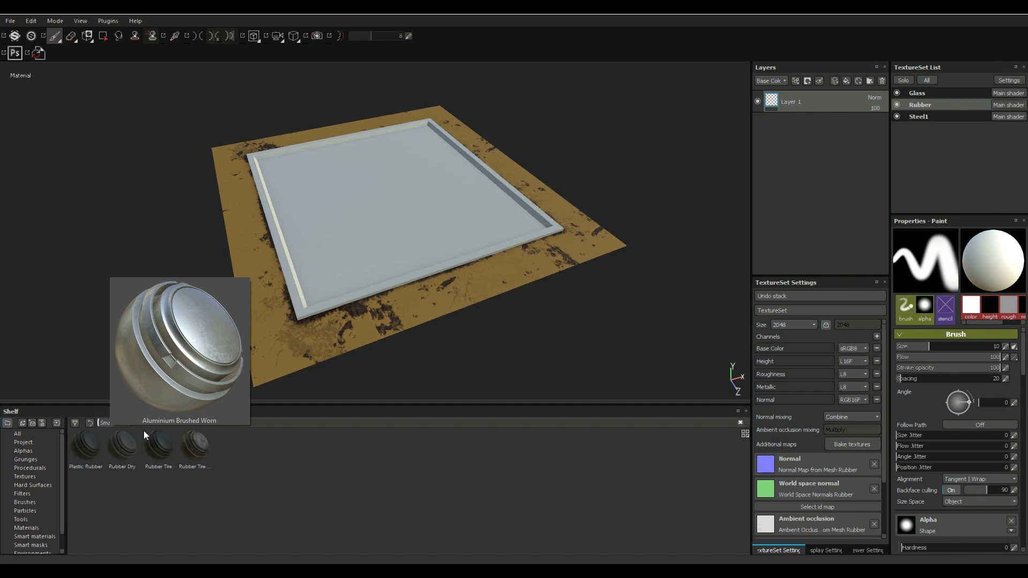
drag(118, 453, 826, 165)
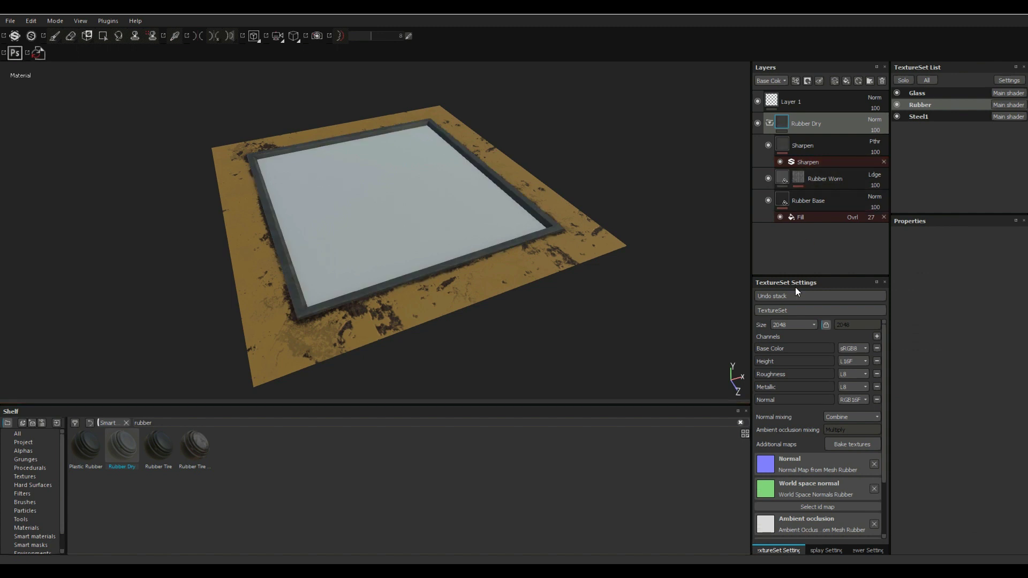
Step: Select the Glass texture set in the TextureSet List
click(926, 93)
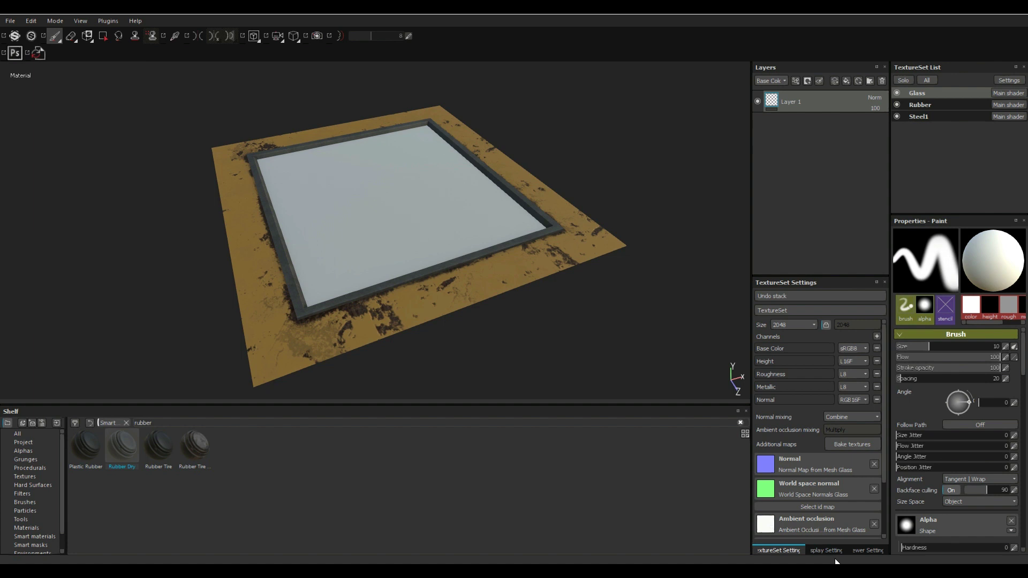
Step: Set the viewer shader to pbr-metal-rough-with-alpha-blending
click(870, 551)
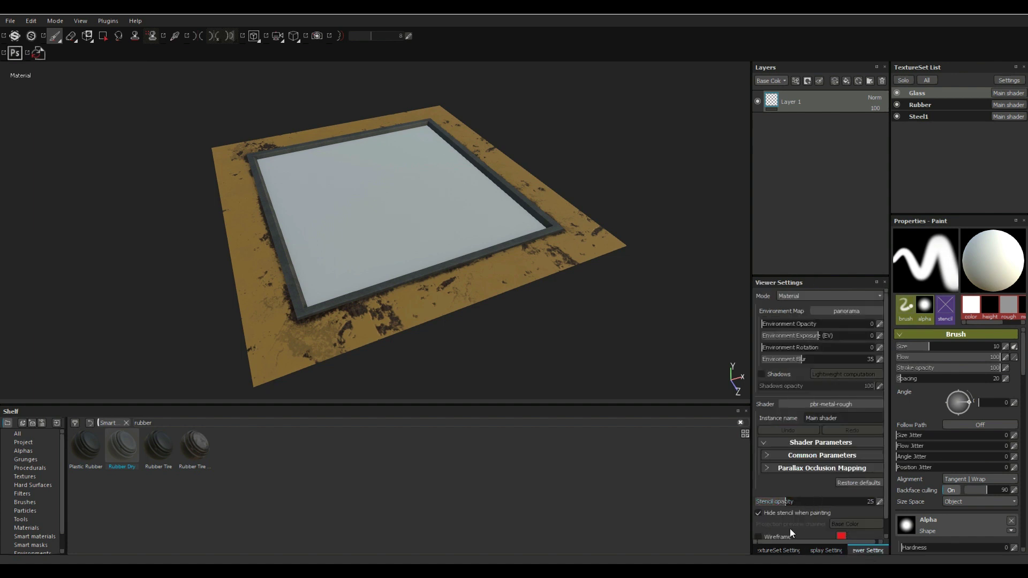
click(847, 404)
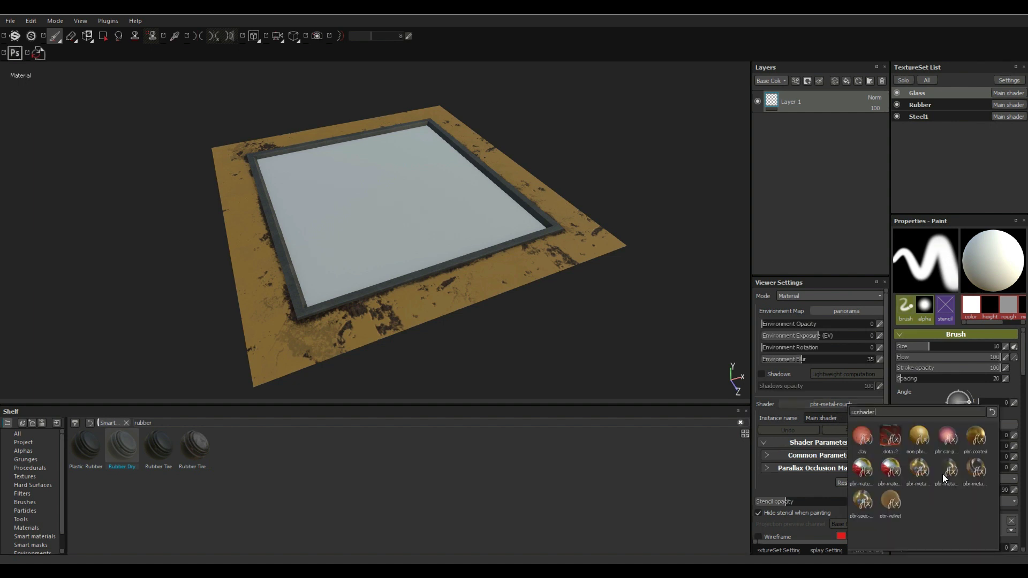
mouse_move(949, 473)
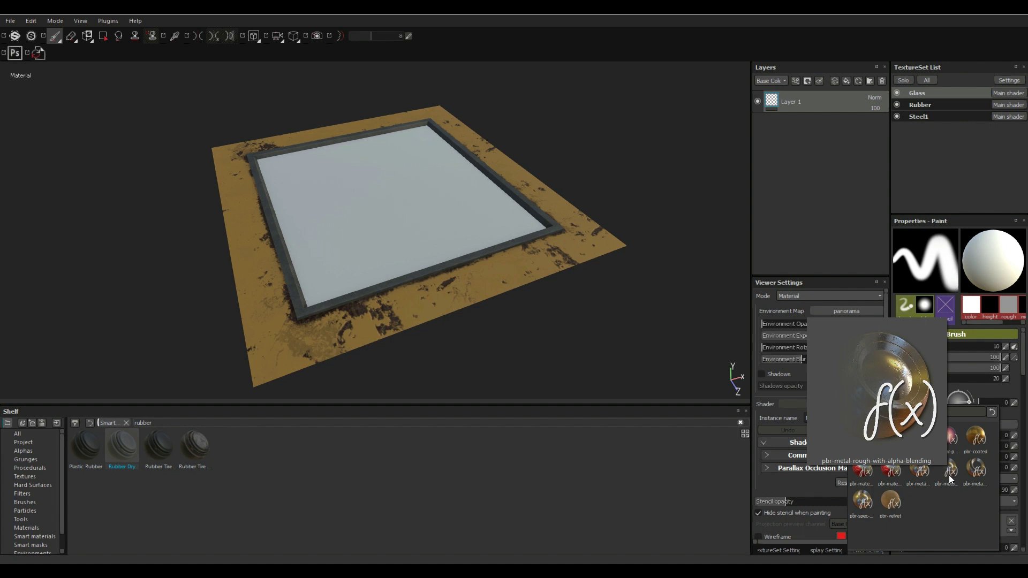
click(950, 473)
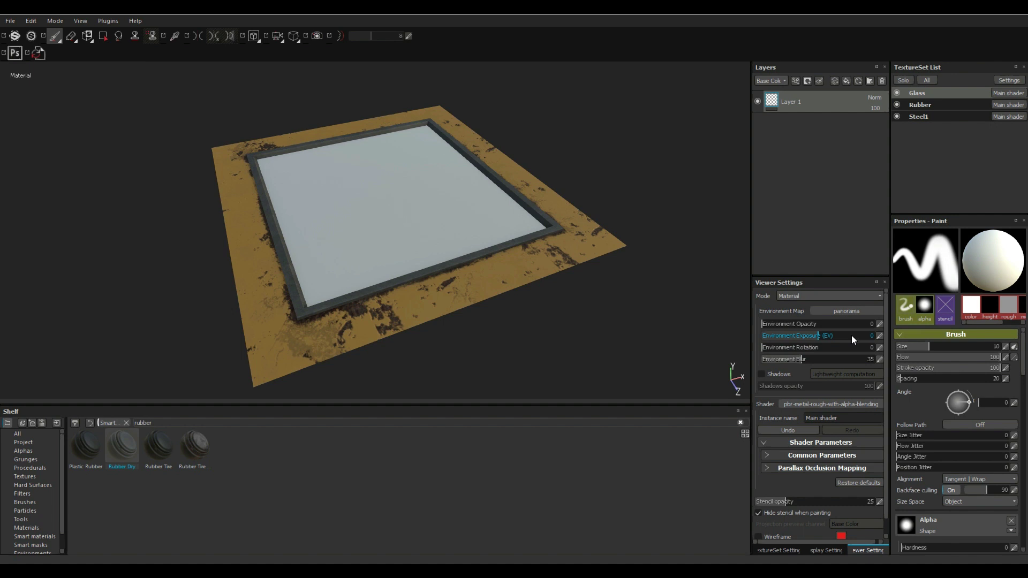
click(785, 551)
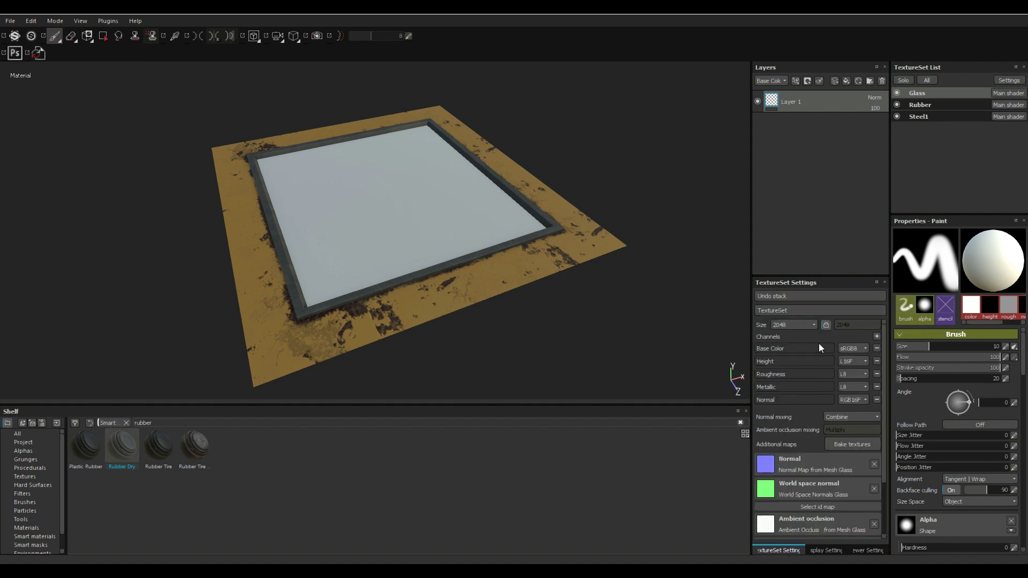
Step: Add an Opacity channel to Glass and search the shelf for 'visor'
click(876, 336)
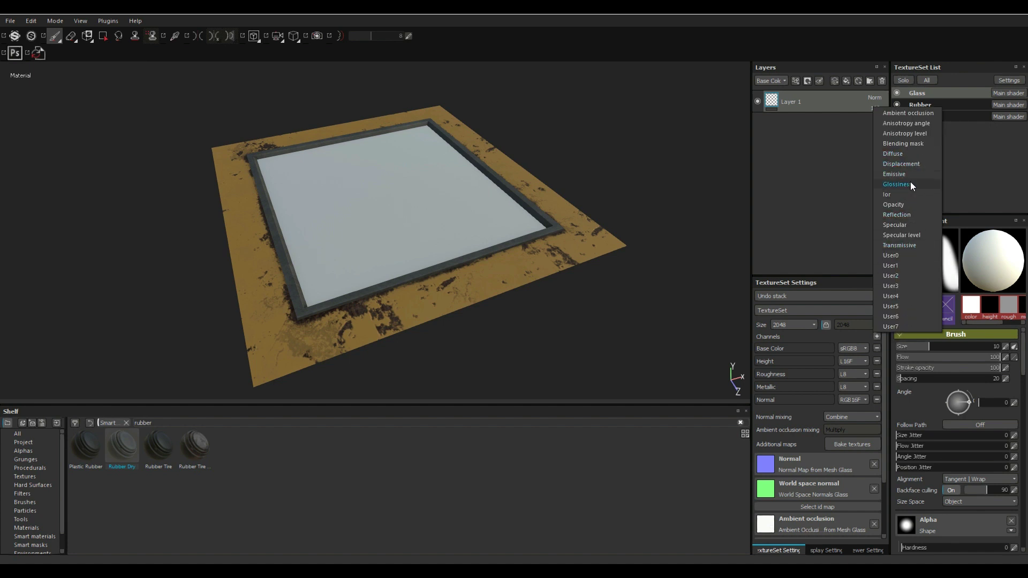
click(901, 205)
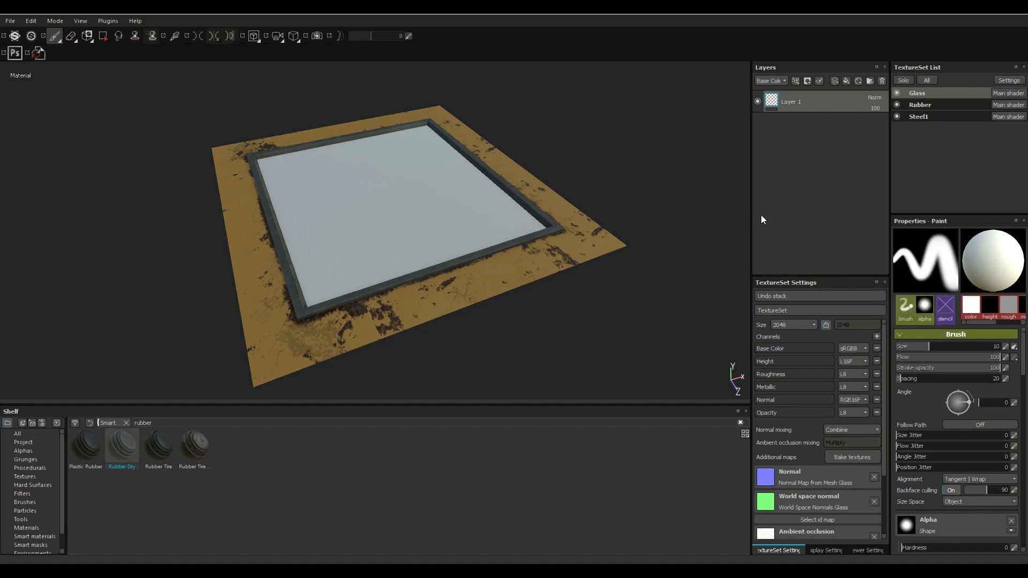
double_click(170, 422)
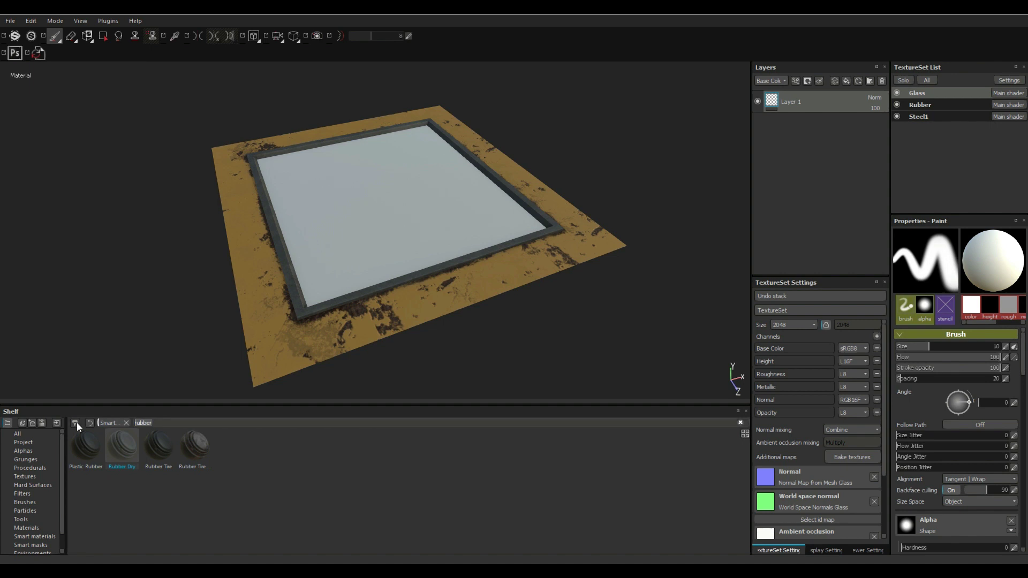
text(visor)
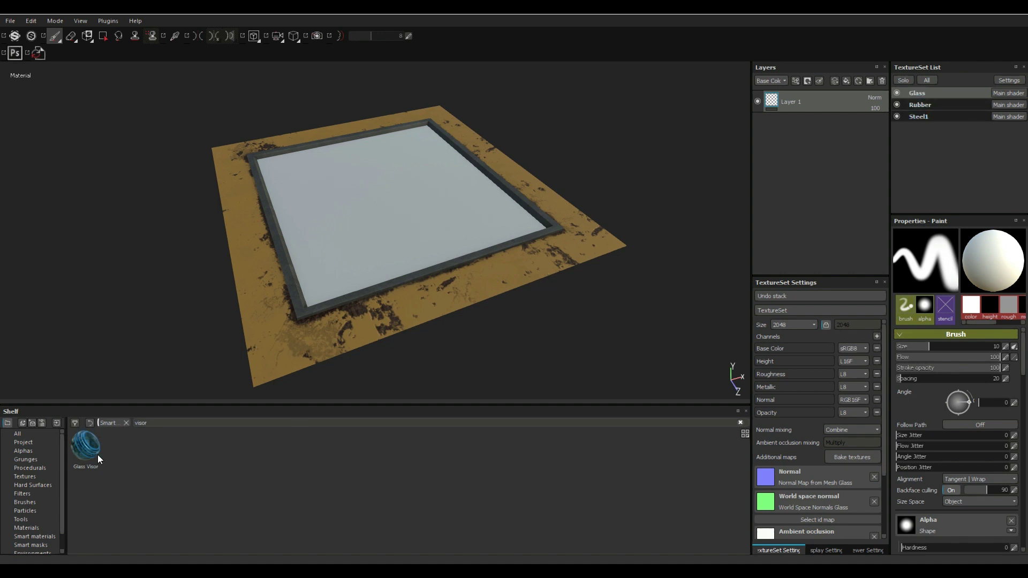
Step: Drop the Glass Visor material into the glass layers and expand its folder
drag(98, 454, 819, 182)
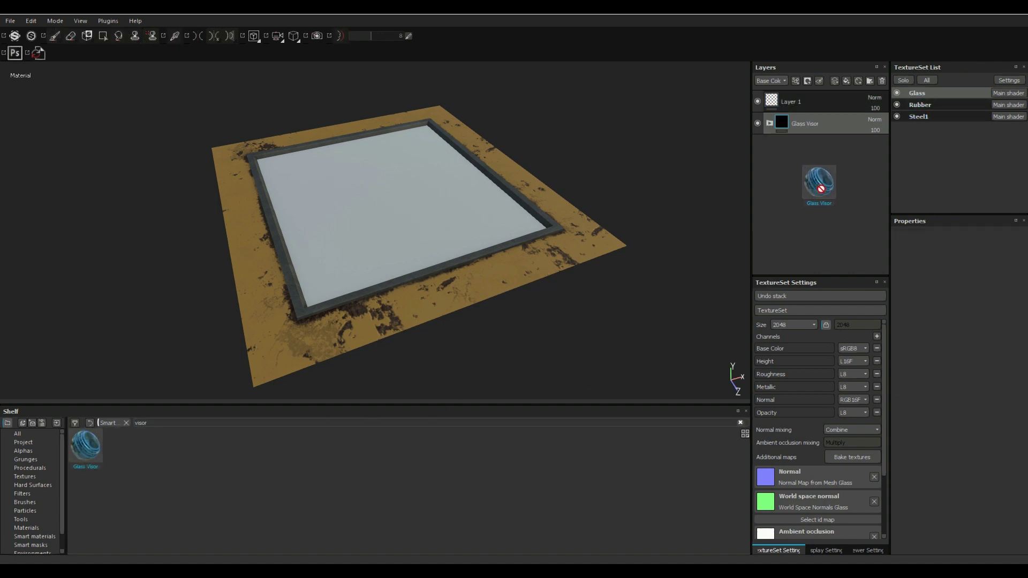
click(770, 123)
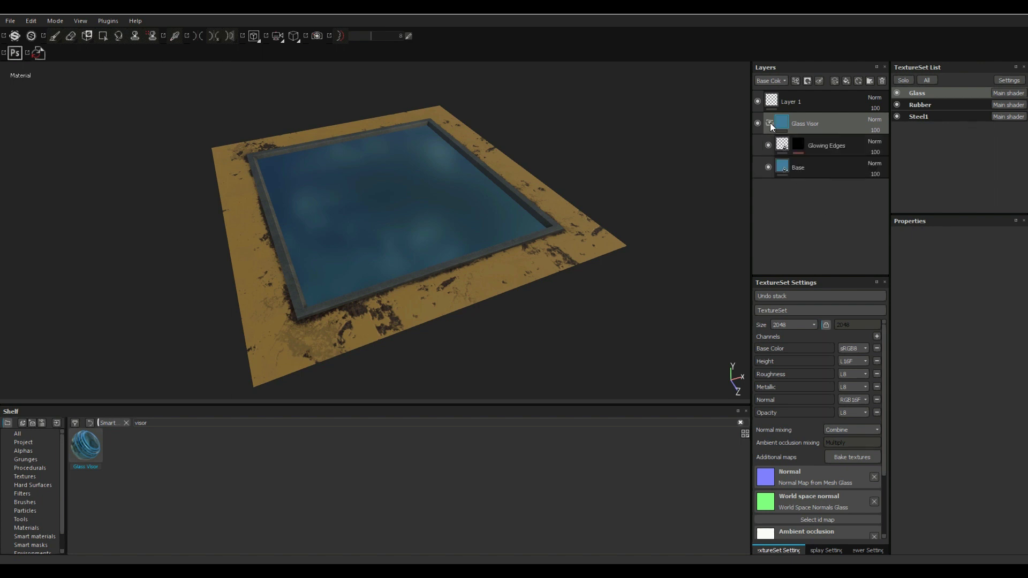
click(770, 124)
click(769, 124)
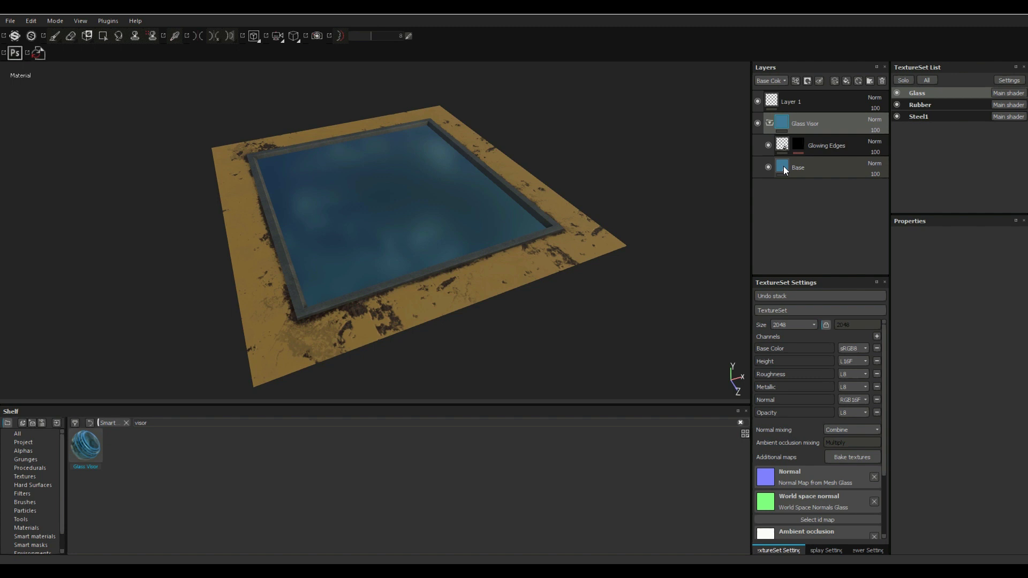
Step: Change the Base sub-layer's base colour hue to green
click(783, 167)
click(959, 421)
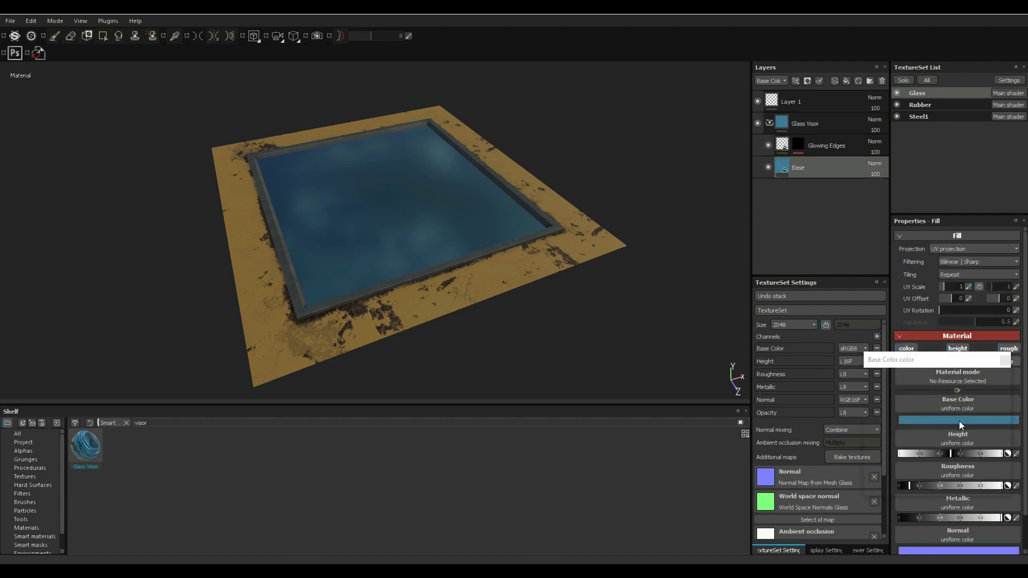
click(958, 401)
drag(958, 402, 961, 447)
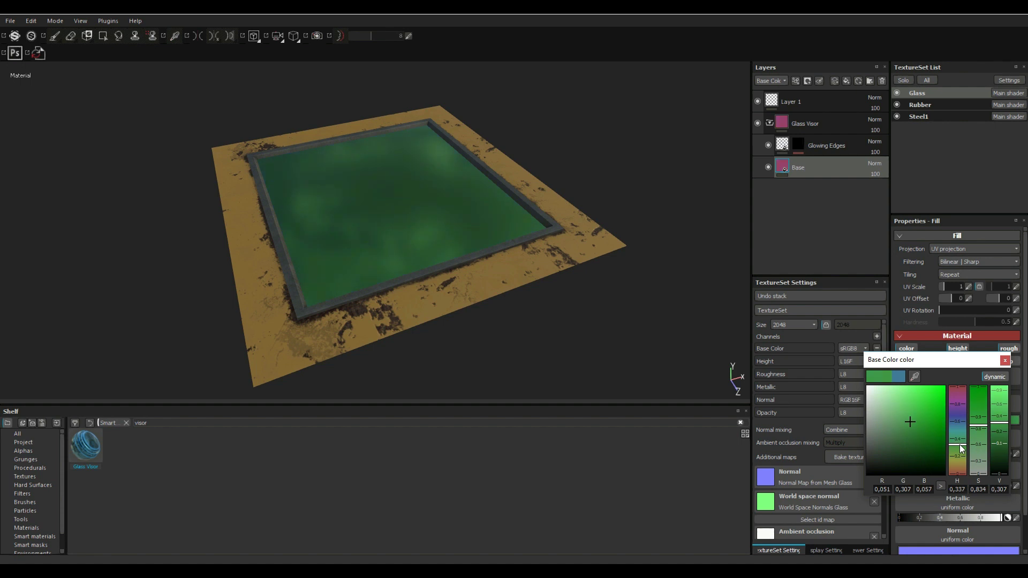
click(1006, 361)
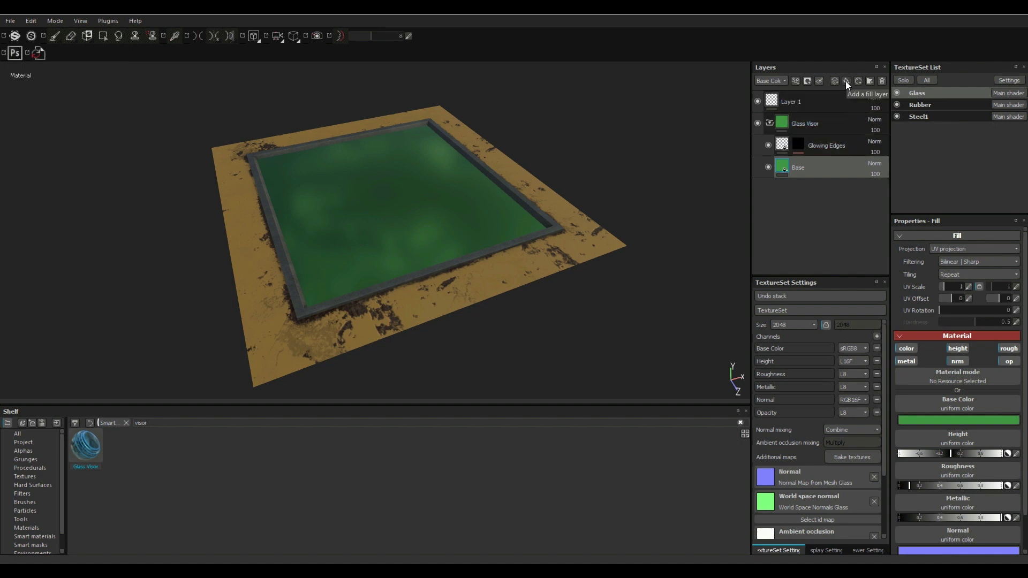
Step: Add an opacity-only fill layer above Glass Visor, with color, height, rough, metal and nrm off, and opacity at 0
click(798, 132)
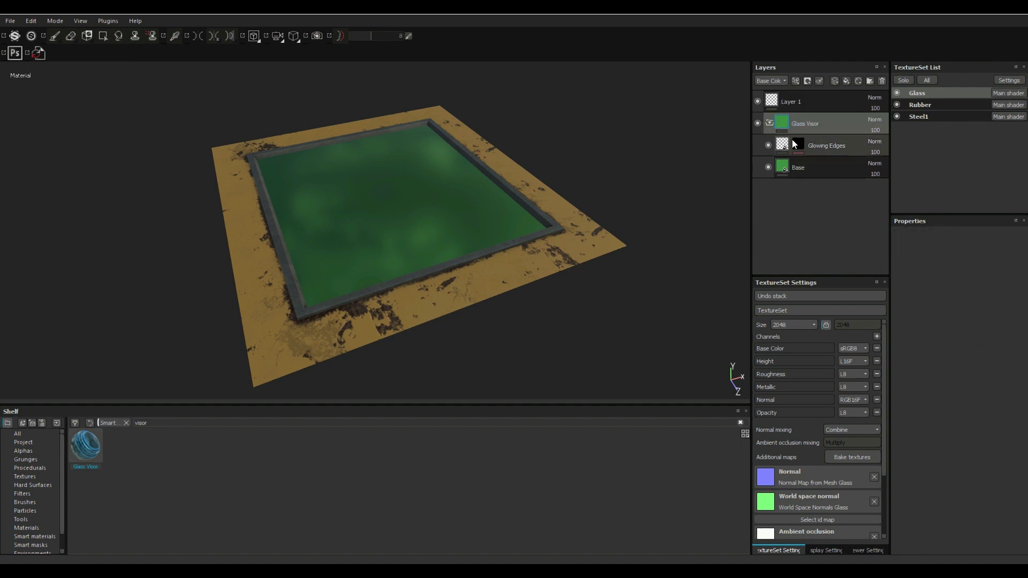
click(846, 83)
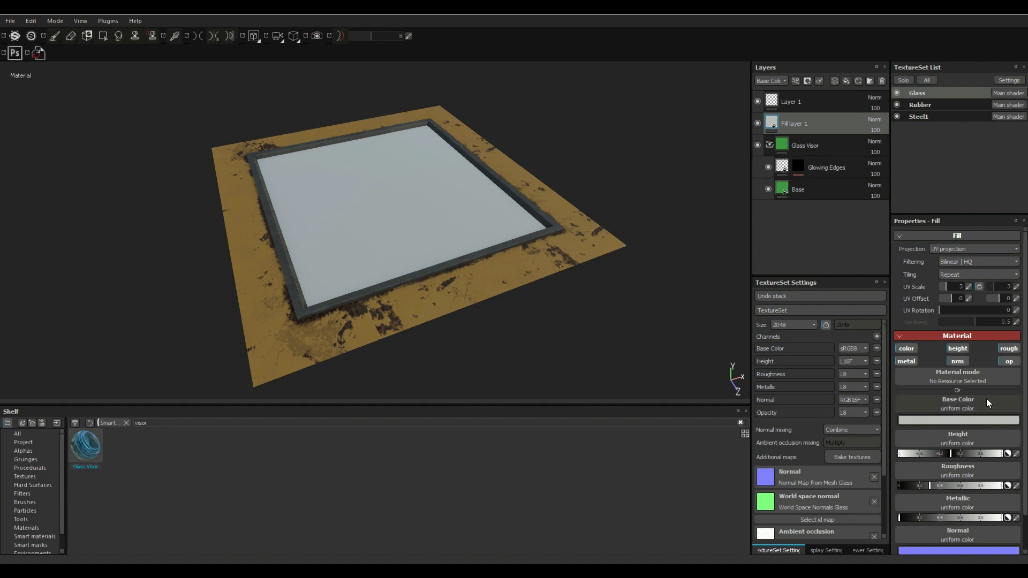
click(959, 362)
click(909, 362)
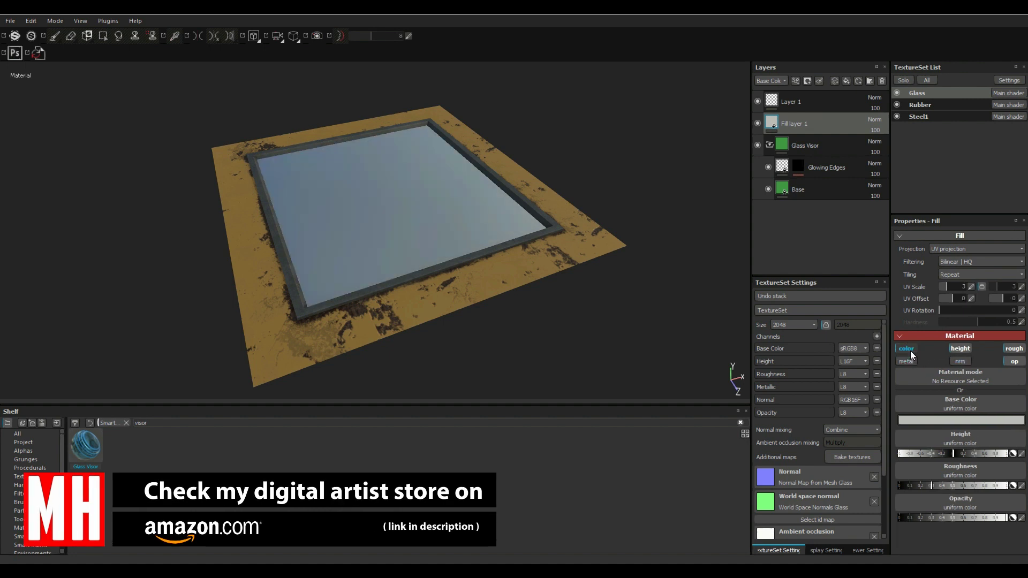
click(910, 351)
click(960, 349)
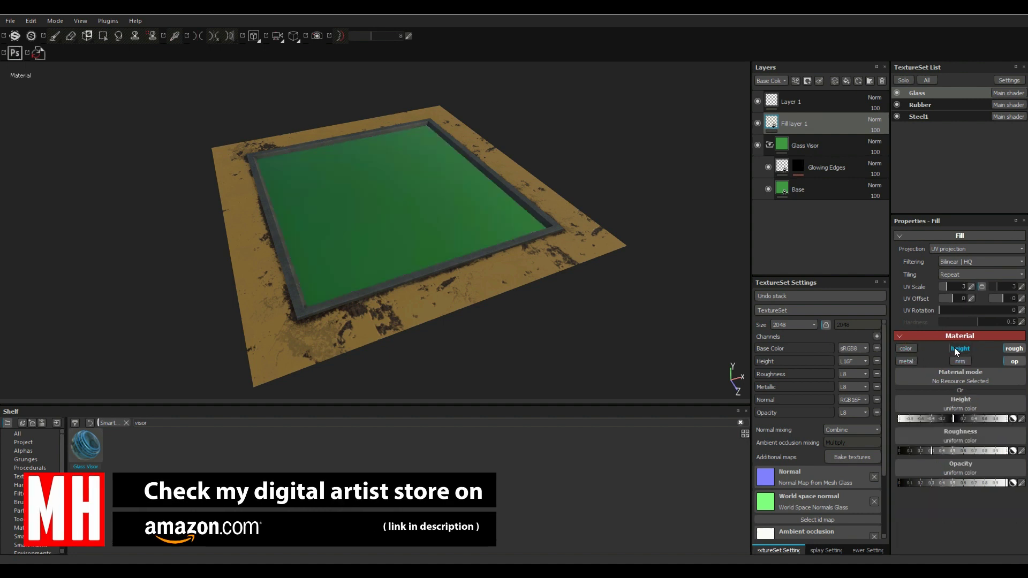
click(1014, 349)
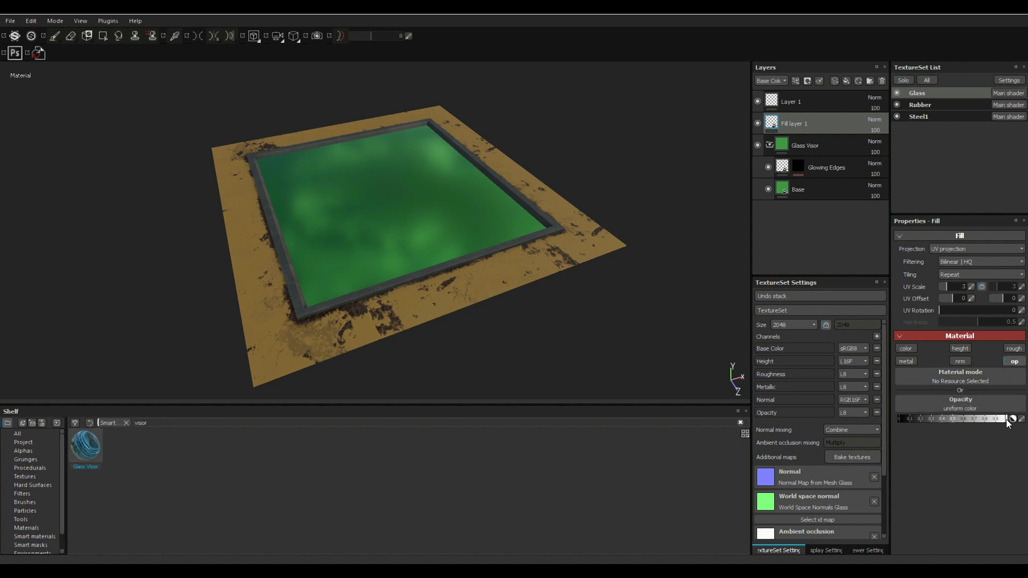
drag(1007, 419, 998, 421)
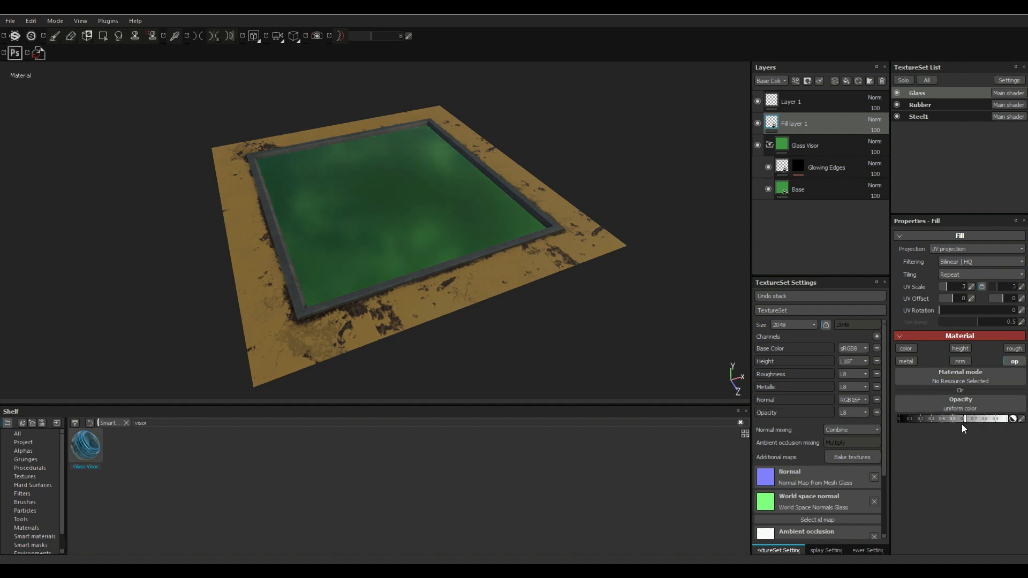
mouse_move(930, 428)
mouse_down()
mouse_move(901, 430)
mouse_move(930, 430)
mouse_up()
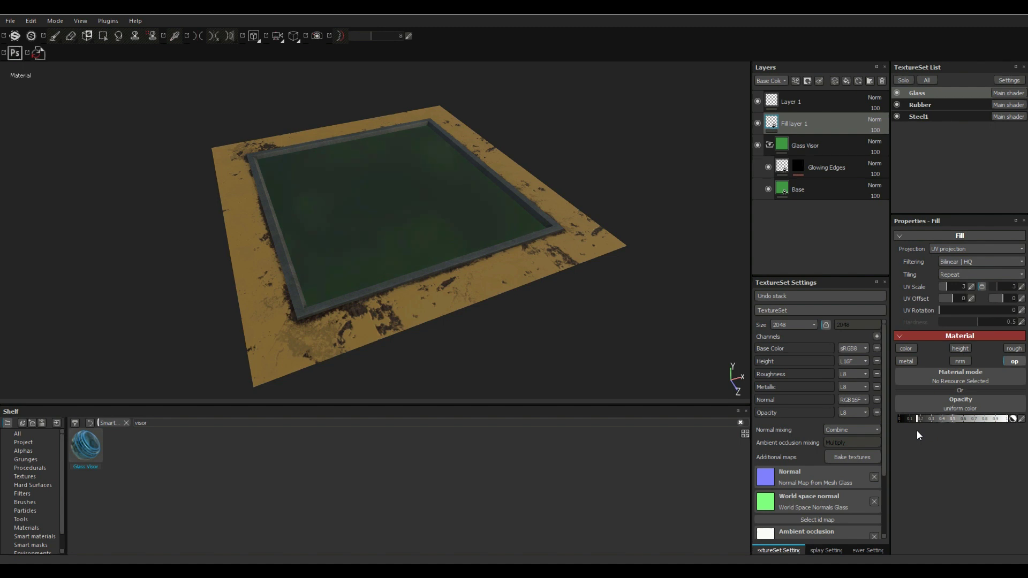
Step: Switch the viewport to Iray mode and orbit around the framed panel
click(59, 23)
click(81, 46)
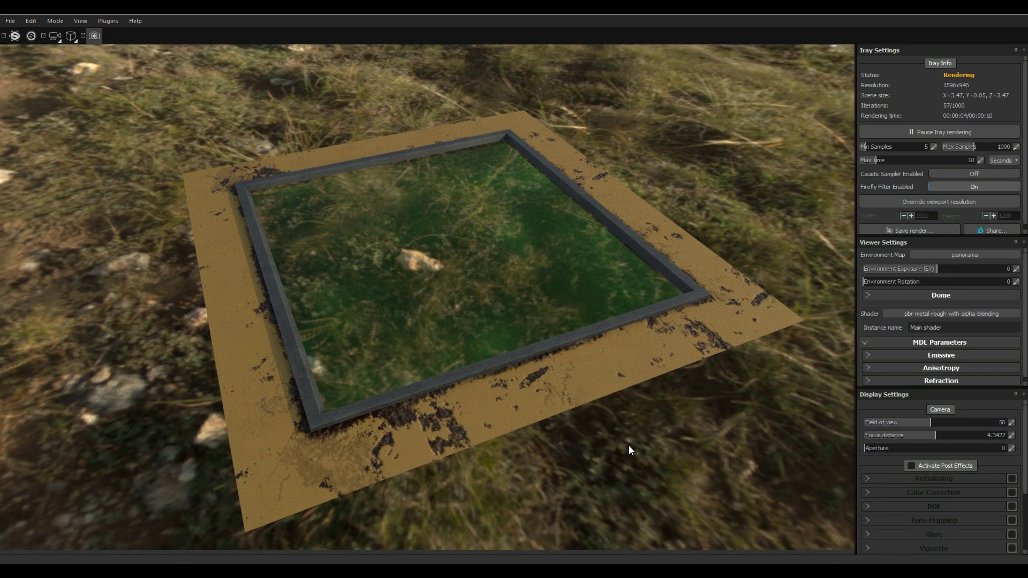
alt+drag(647, 423, 670, 455)
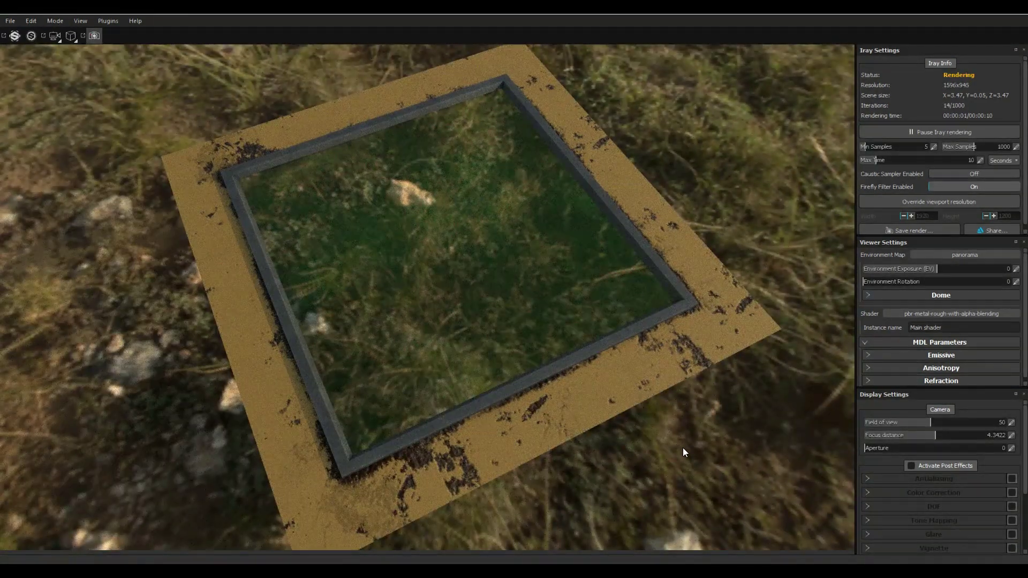